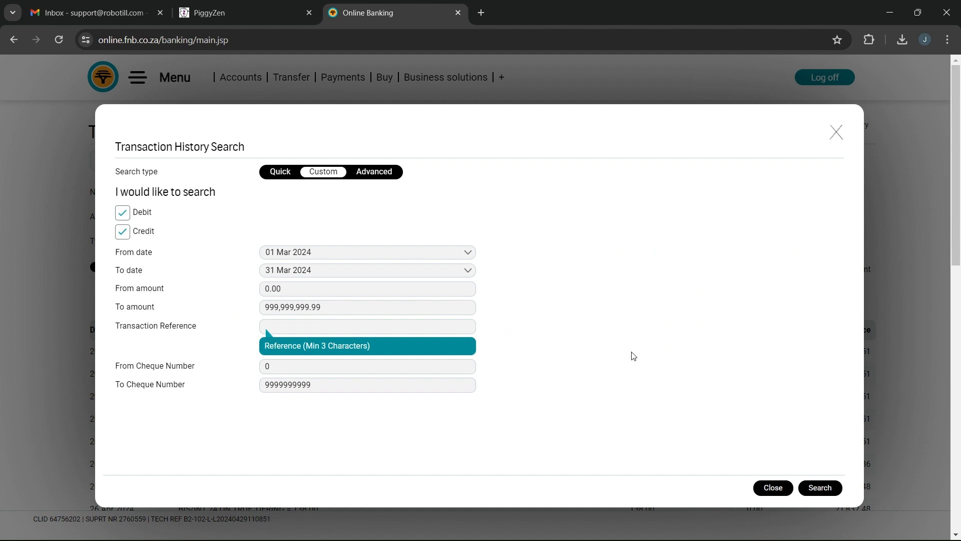
- Search the transaction history from 01 Mar 2024 to 31 Mar 2024 and download it as Comma Sep. Values (CSV)
click(824, 488)
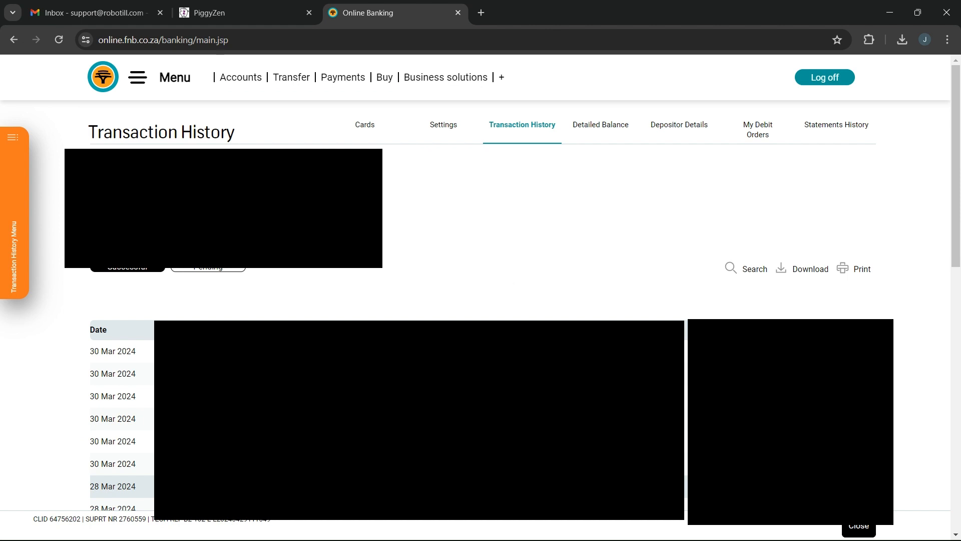
click(806, 277)
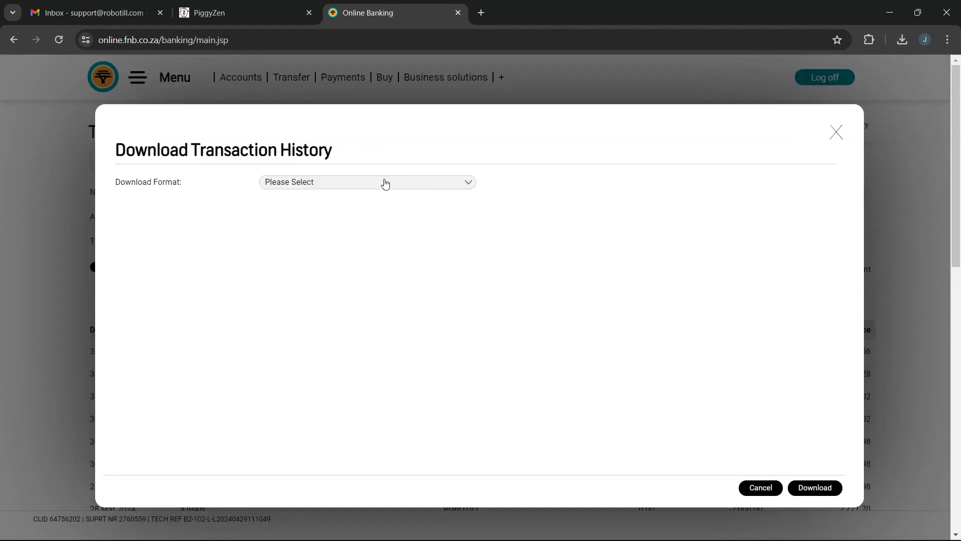
click(386, 183)
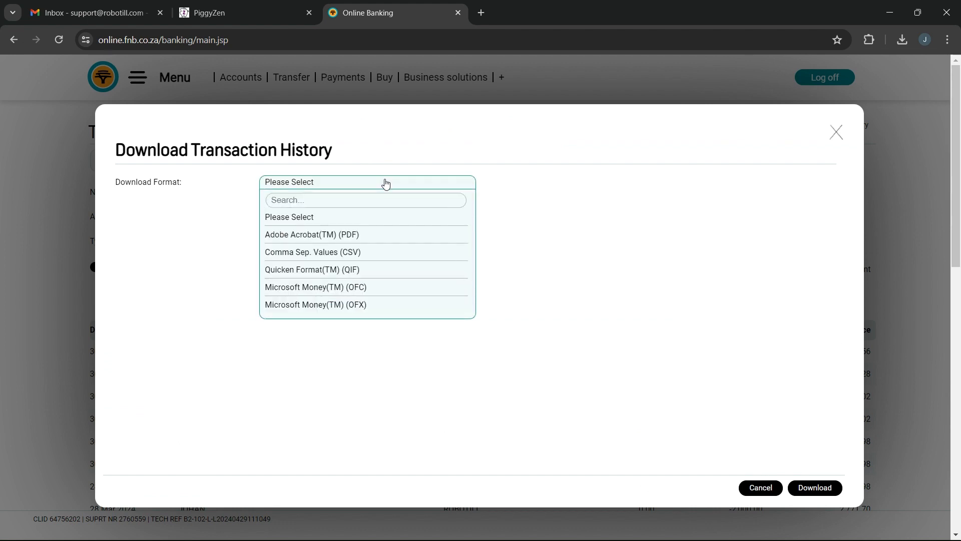
click(367, 253)
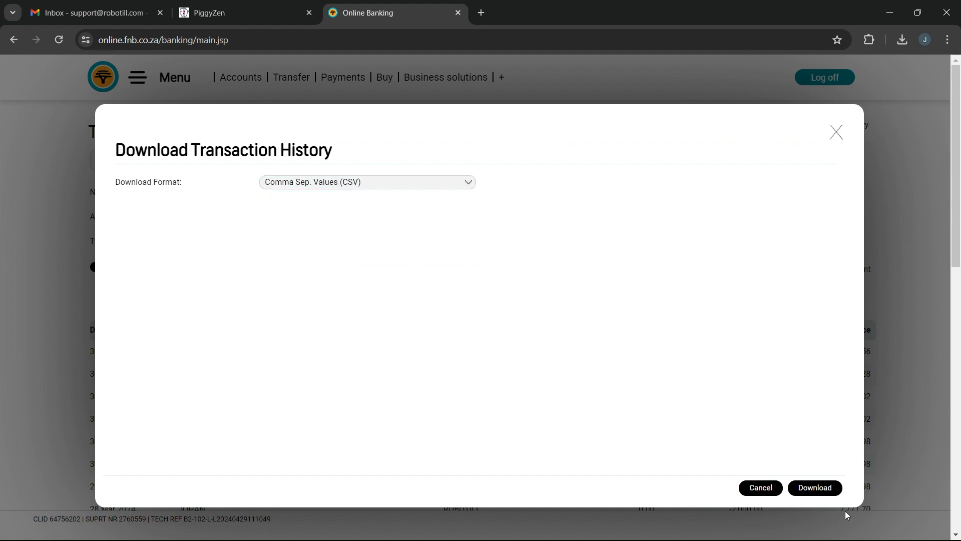
click(807, 481)
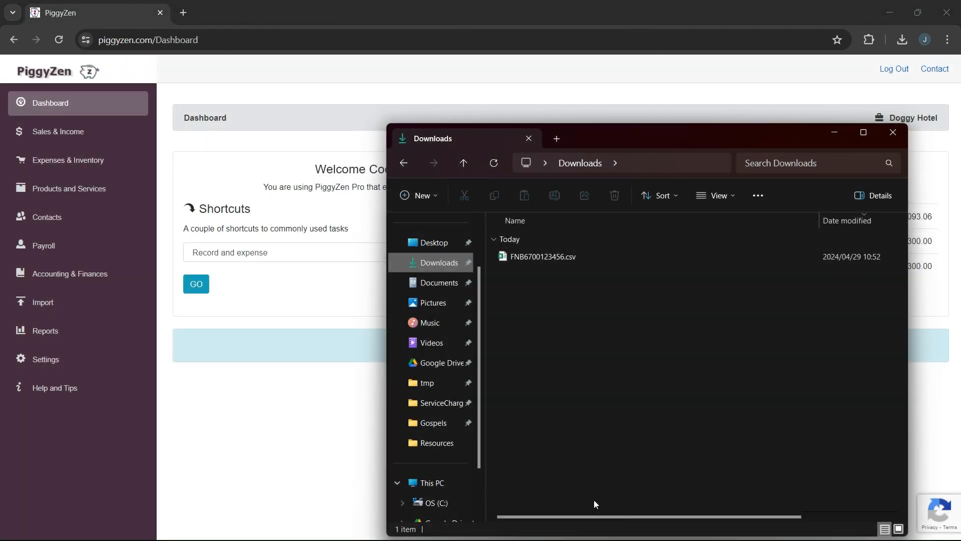
- Open the downloaded FNB statement CSV from the Downloads folder in Notepad
click(530, 257)
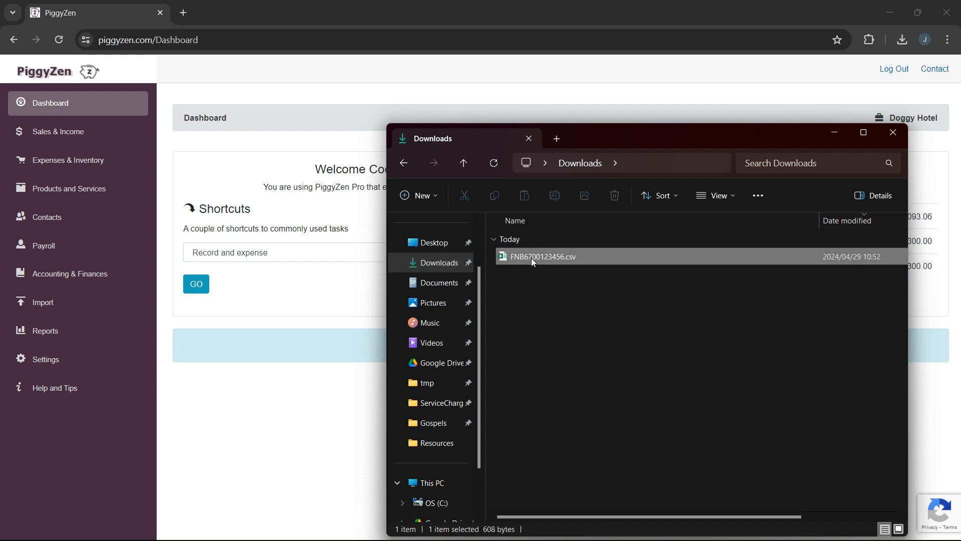
right_click(531, 257)
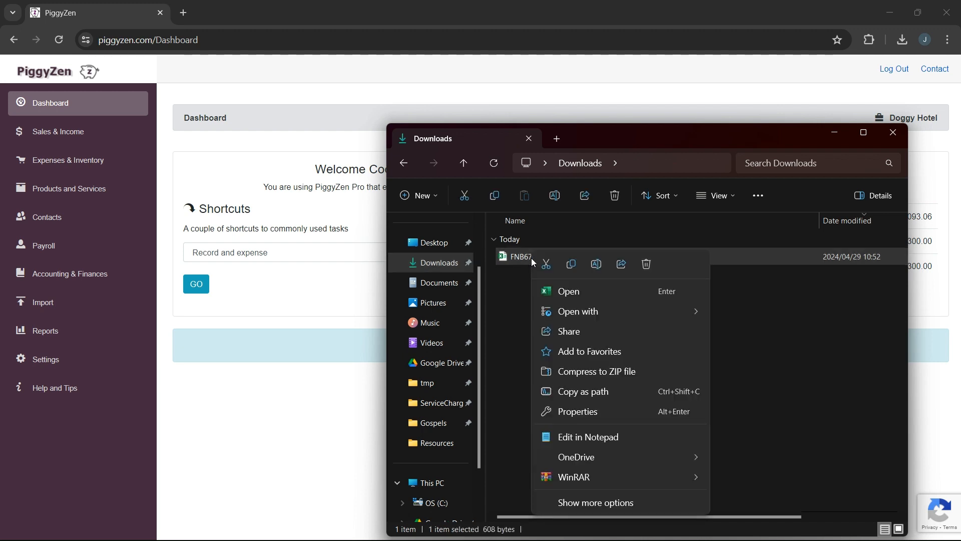
mouse_move(569, 307)
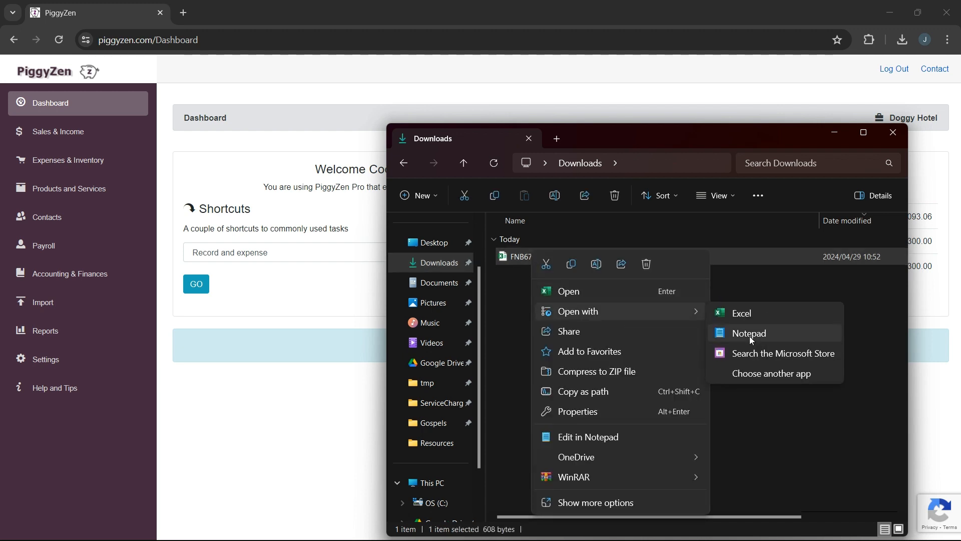
click(749, 334)
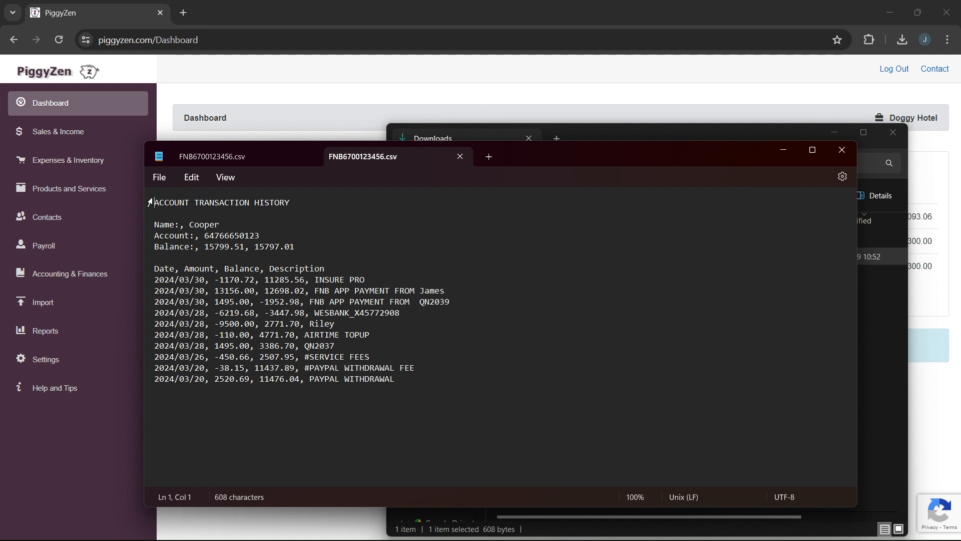
- Examine the account details block and the column header row of the CSV statement, and close the file
drag(156, 201, 317, 254)
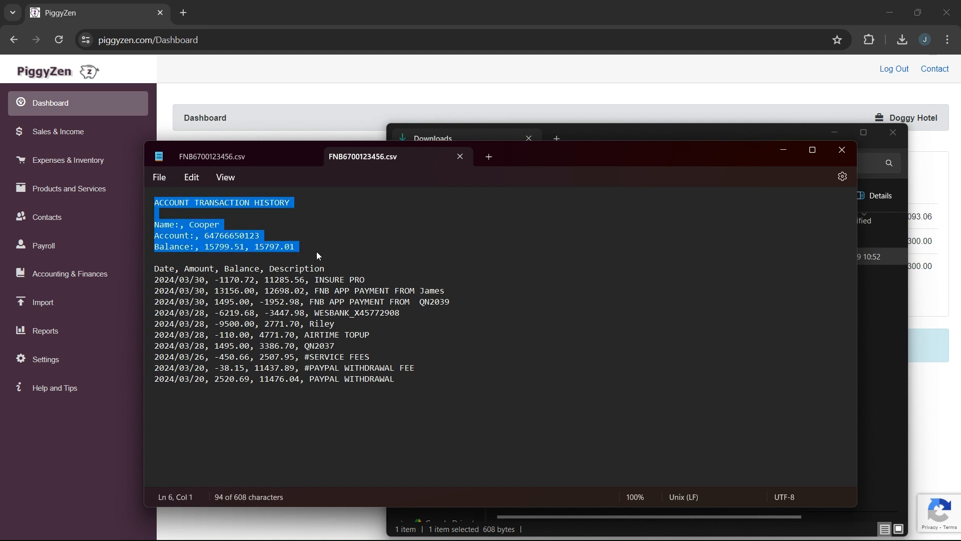
click(341, 268)
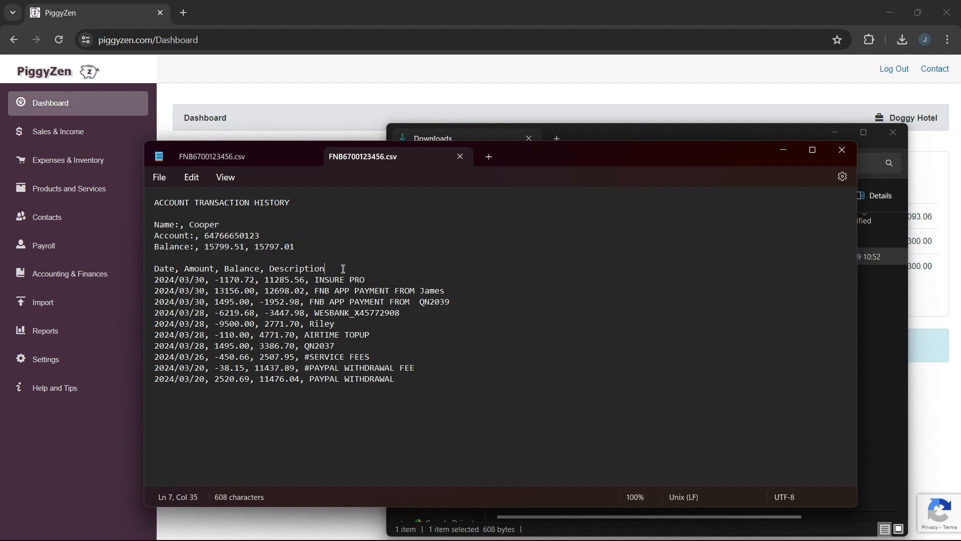
drag(343, 269, 145, 269)
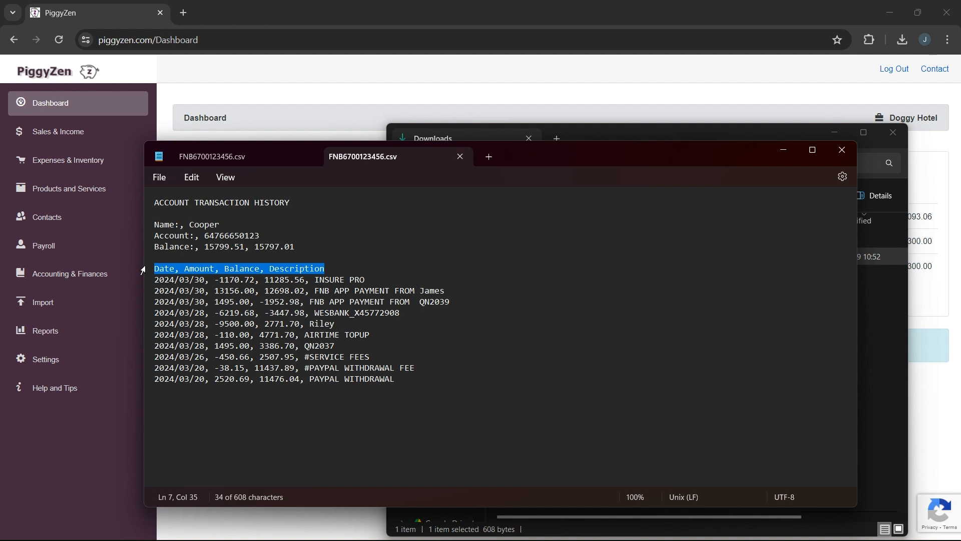
double_click(176, 269)
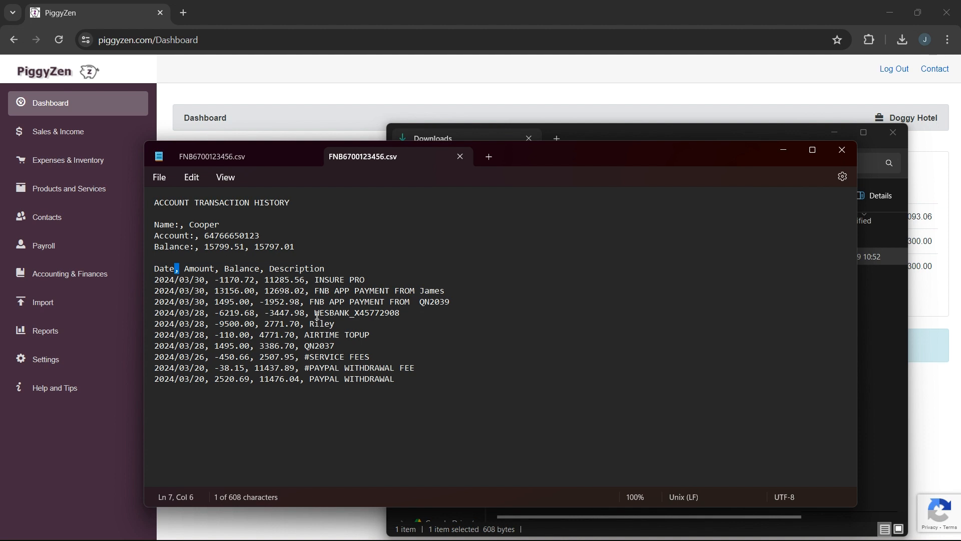
click(839, 148)
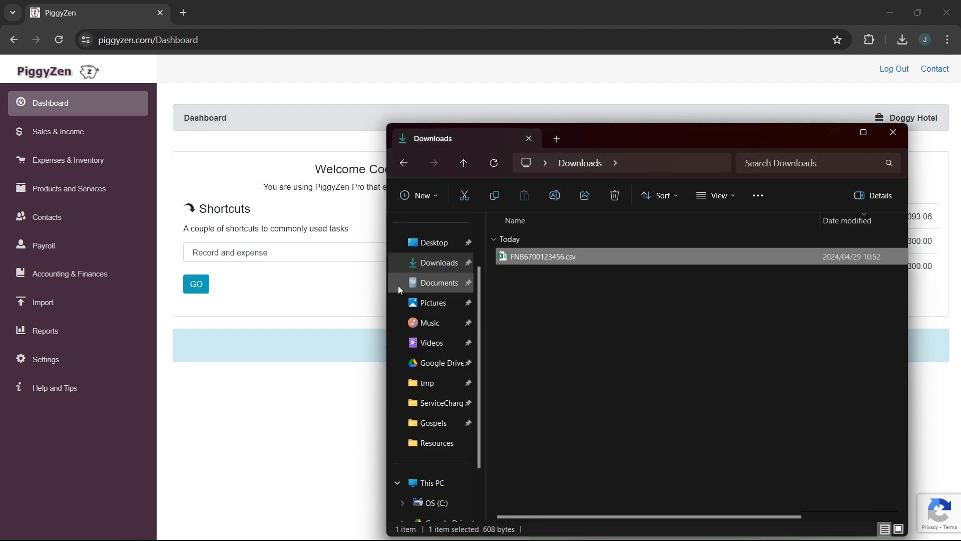
- Return to PiggyZen, start a bank statement import and select FNB as the bank account
click(287, 403)
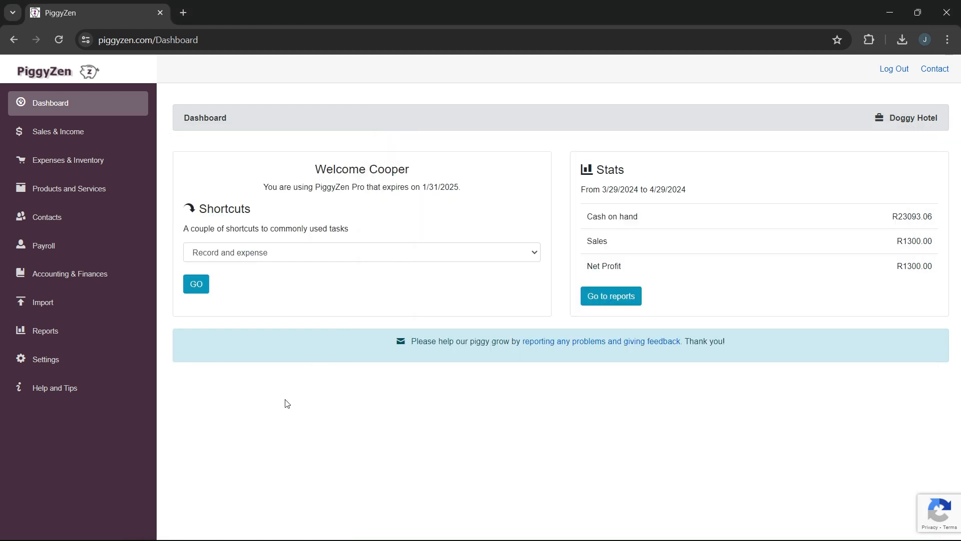
click(33, 308)
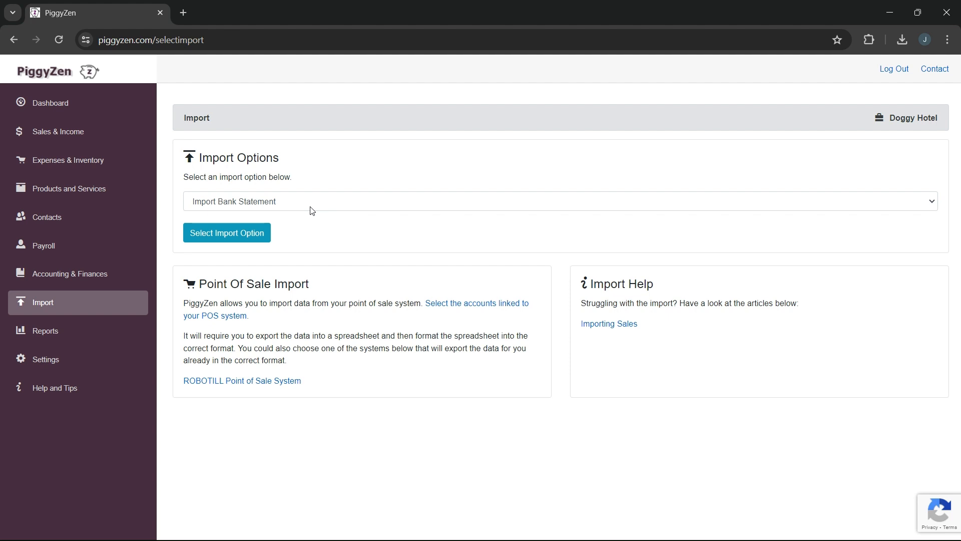
click(239, 234)
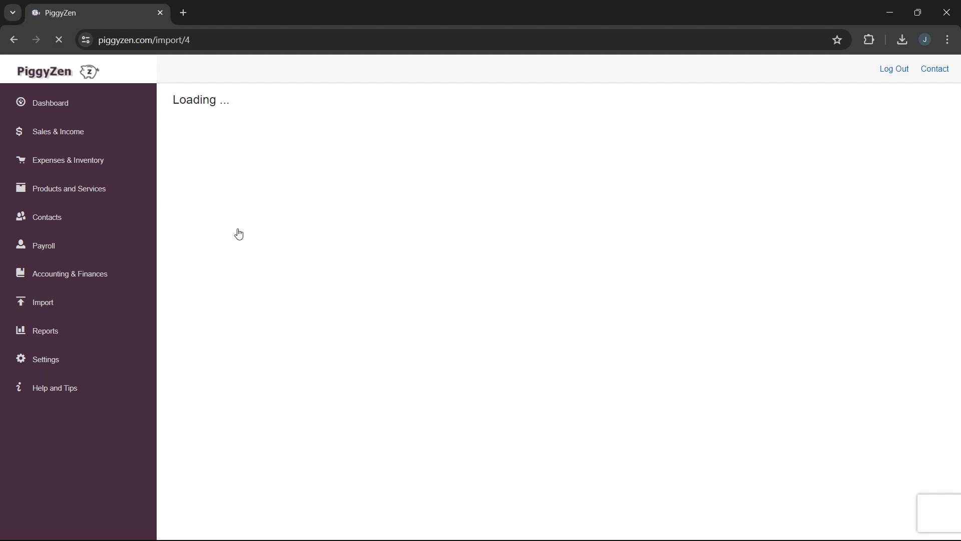
click(292, 170)
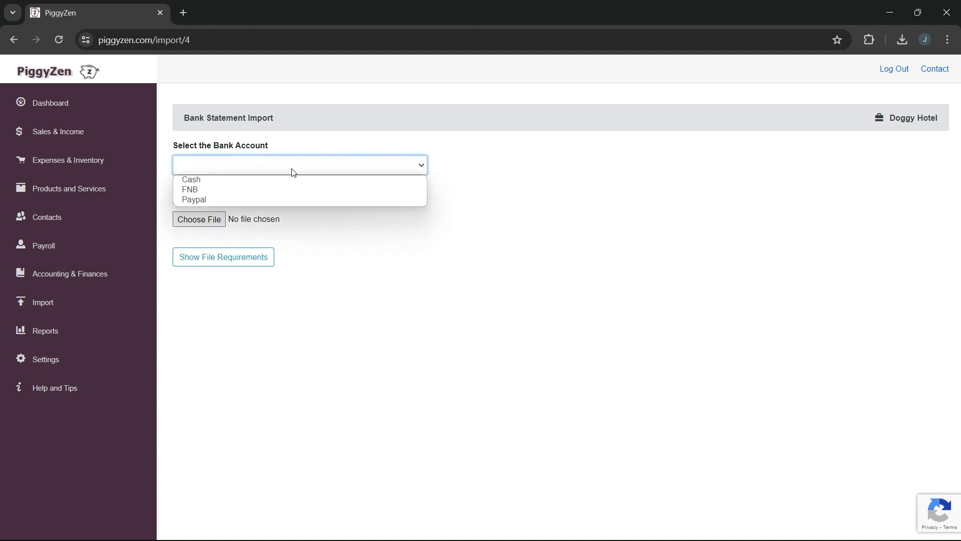
click(286, 190)
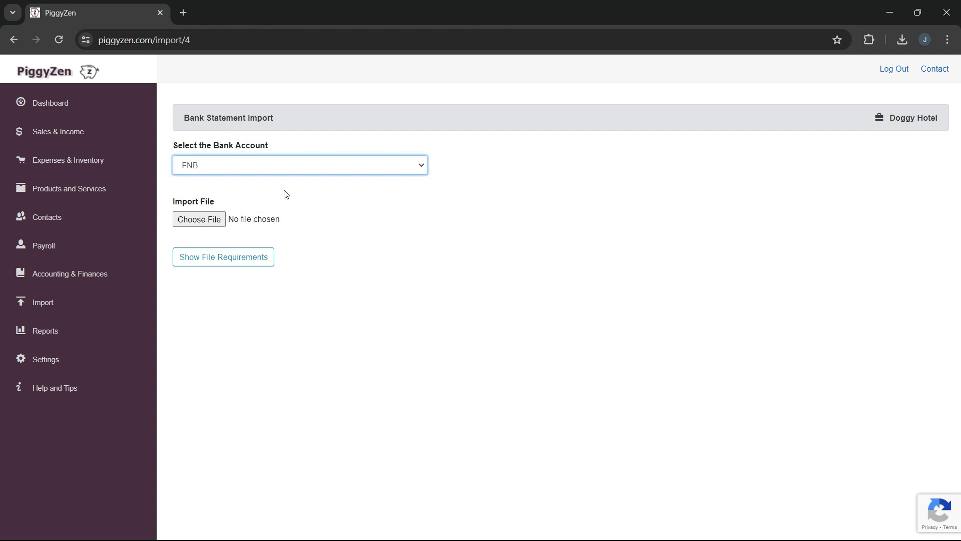
- Choose the FNB statement CSV from the Downloads folder and import it
click(199, 220)
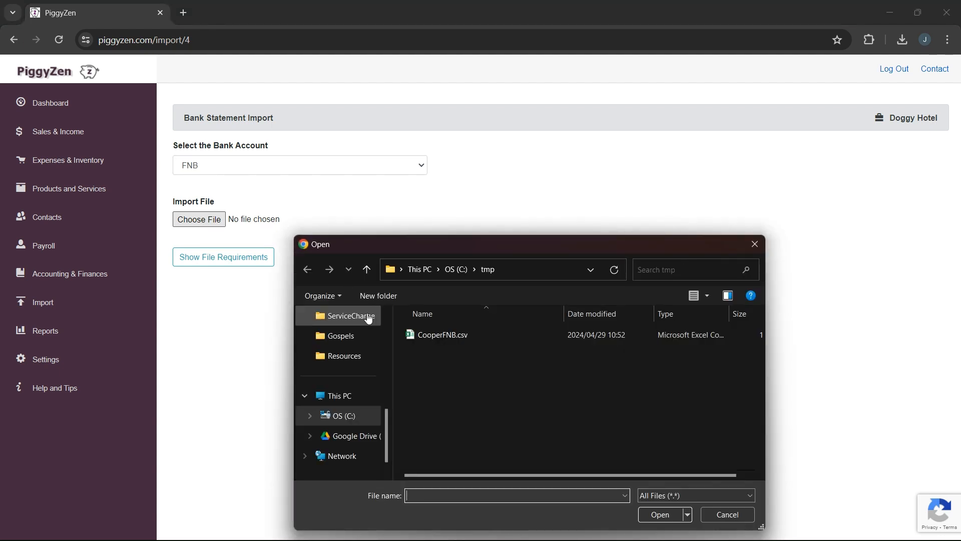
drag(387, 428, 387, 353)
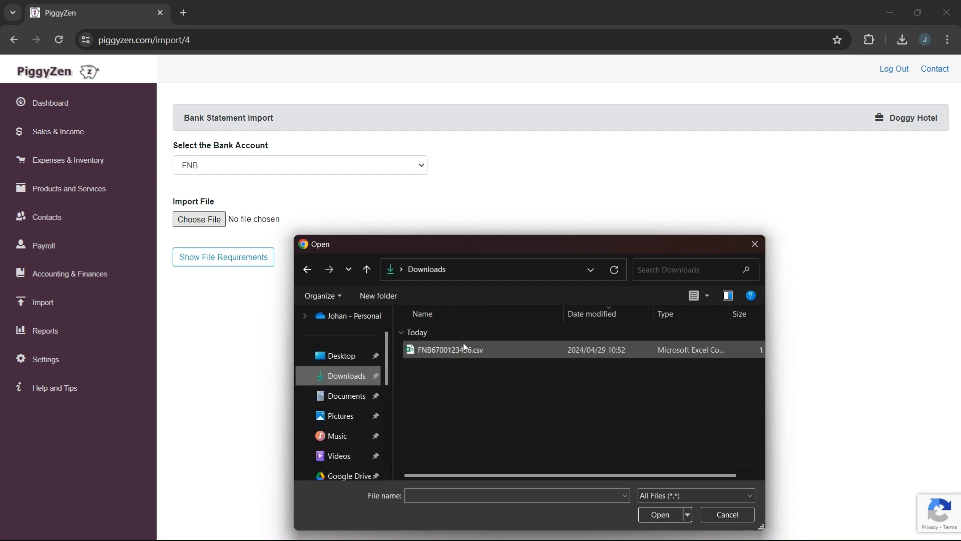
double_click(455, 349)
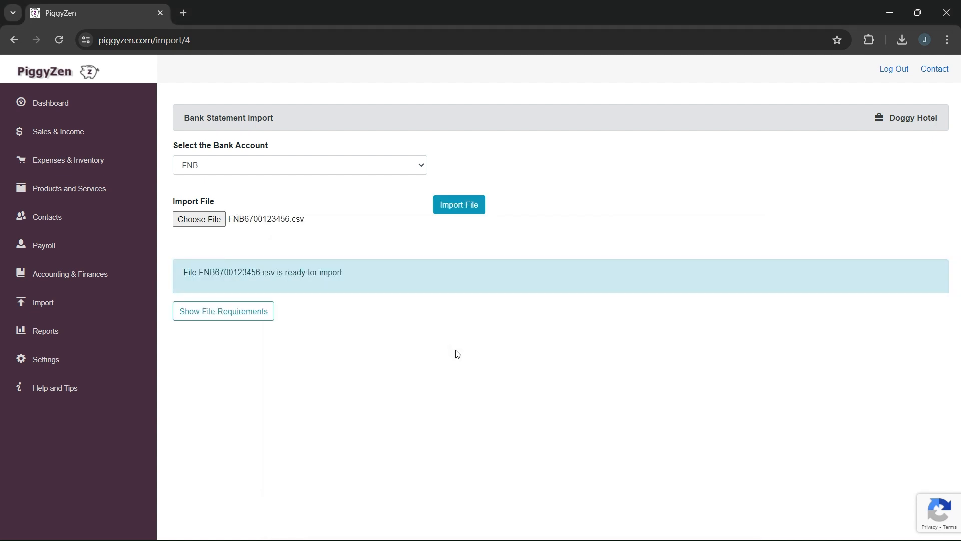
click(471, 209)
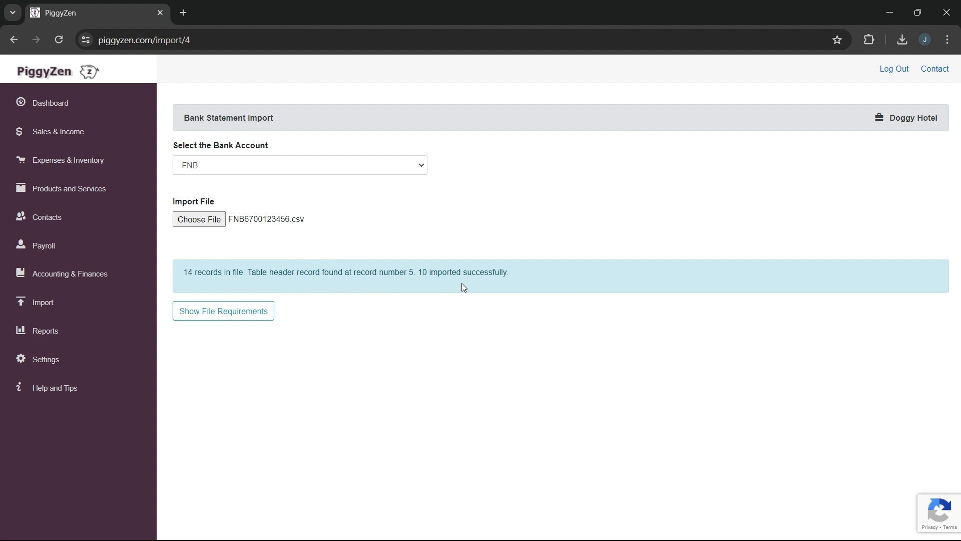
- Start processing the imported bank records for FNB, reviewing the list of records left before returning to the reconciliation
click(79, 272)
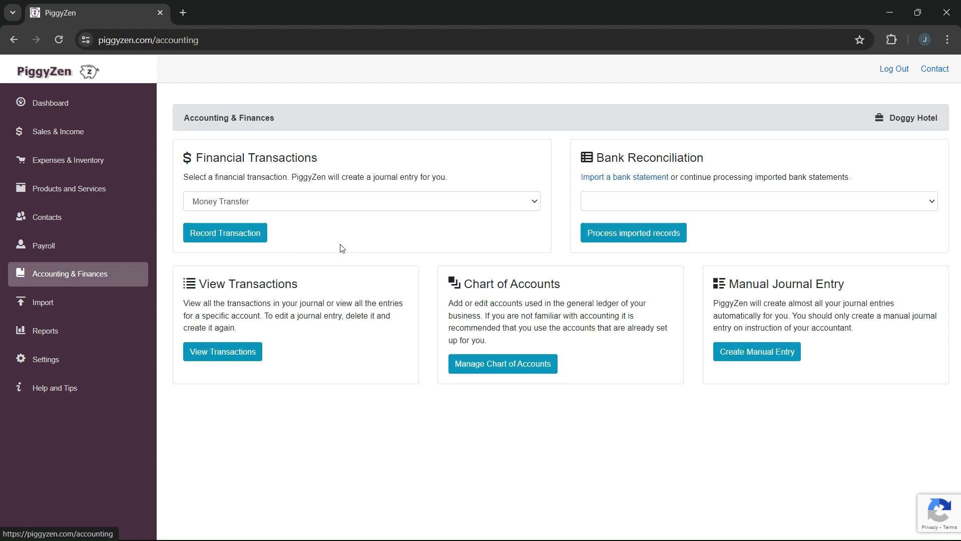
click(657, 202)
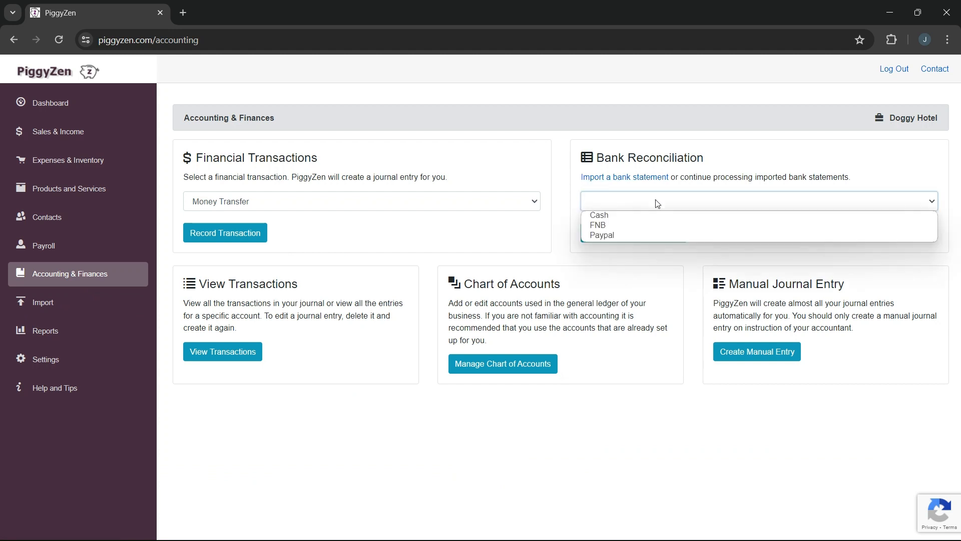
click(653, 230)
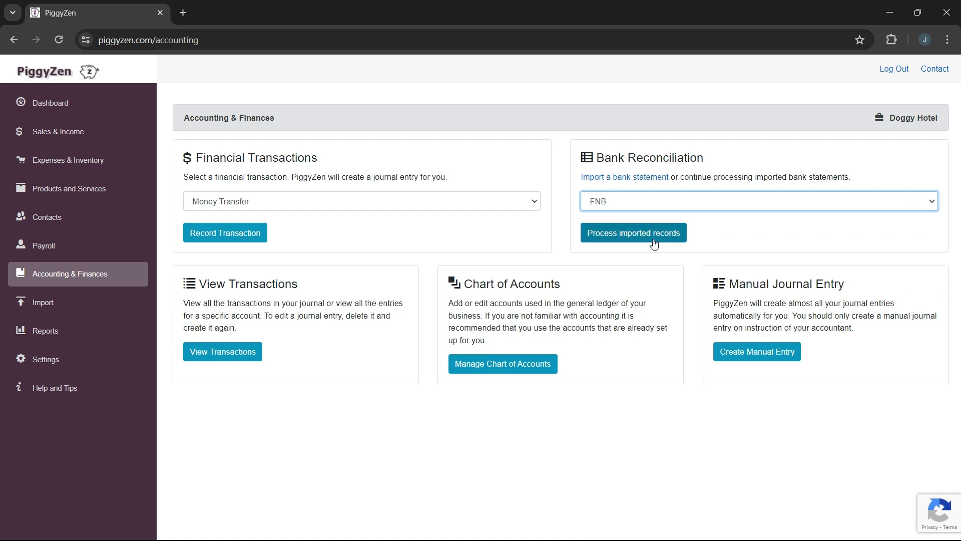
click(654, 240)
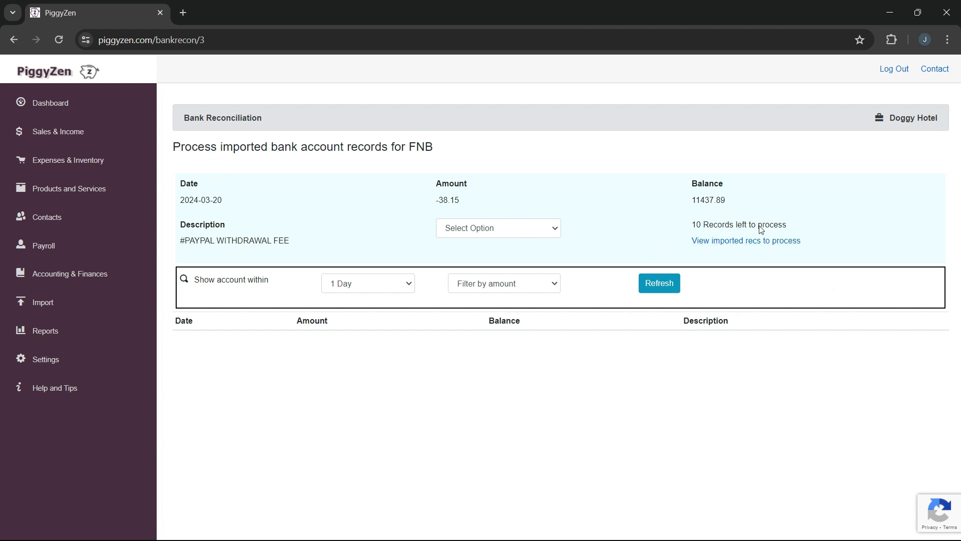
click(733, 245)
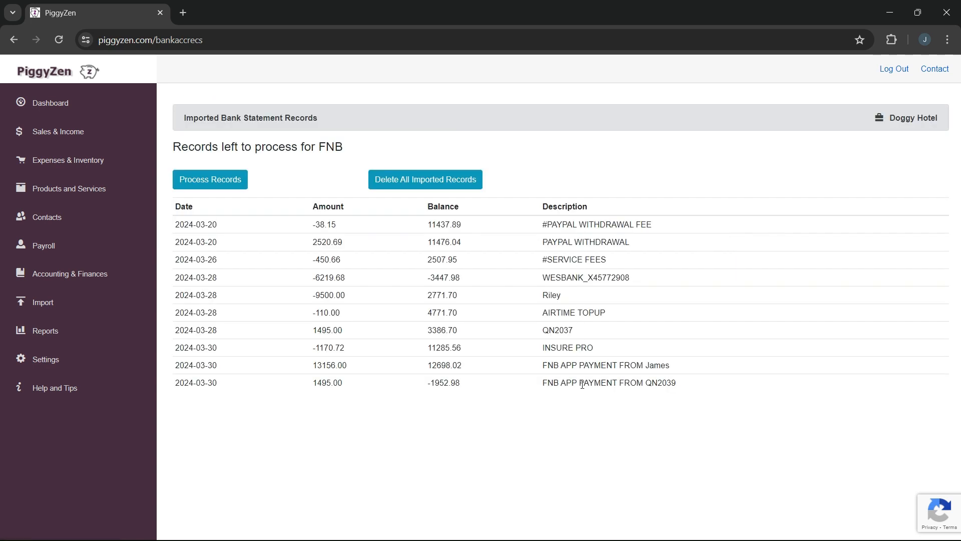
click(206, 181)
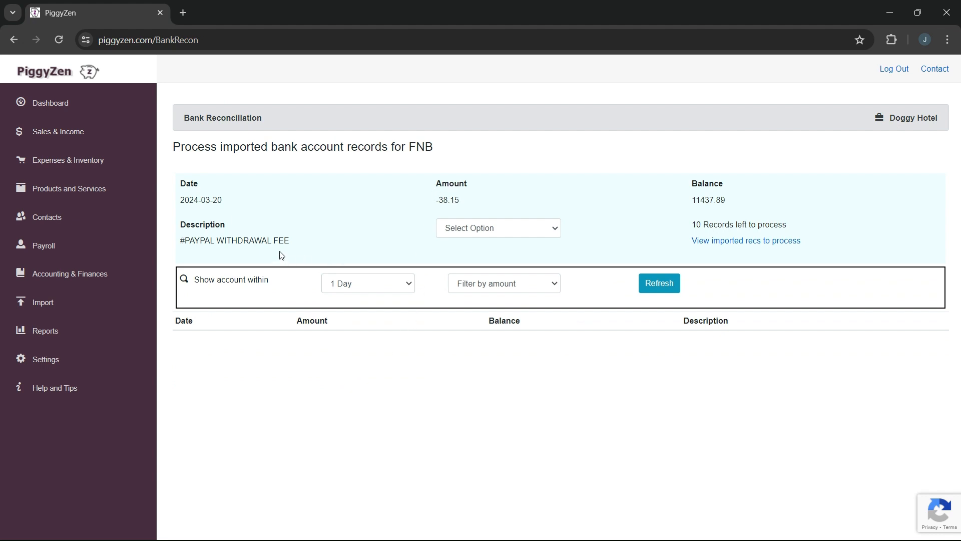
- Record the #PAYPAL WITHDRAWAL FEE entry as an expense paid for Bank charges
click(493, 230)
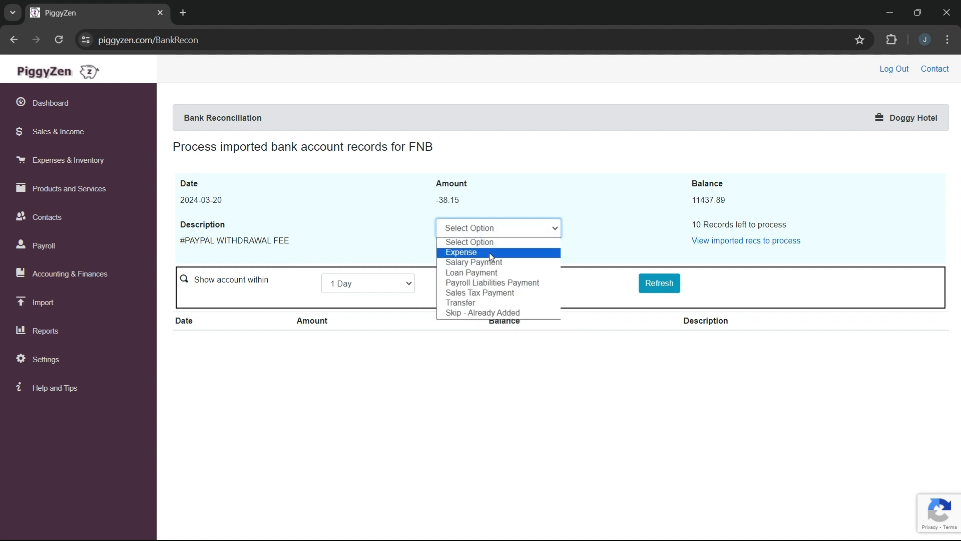
click(489, 252)
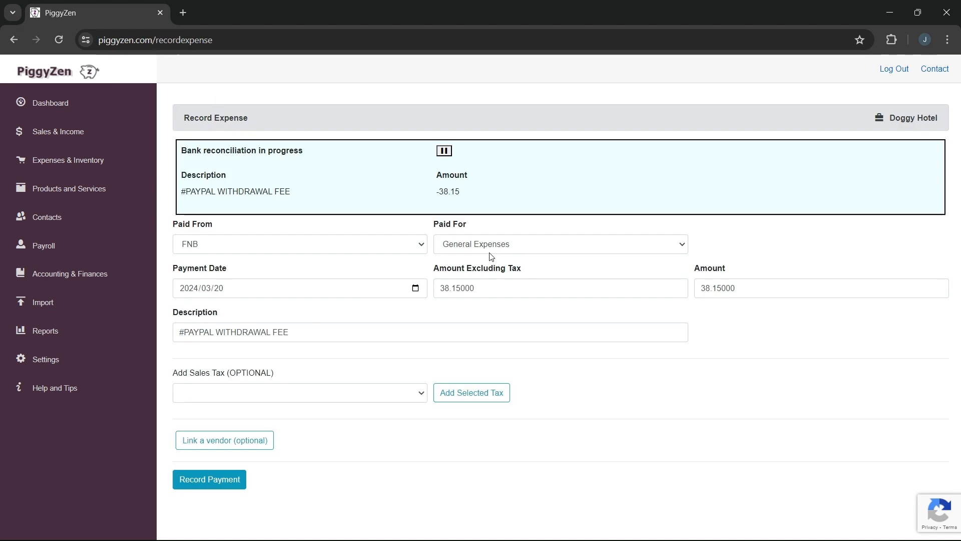
click(505, 244)
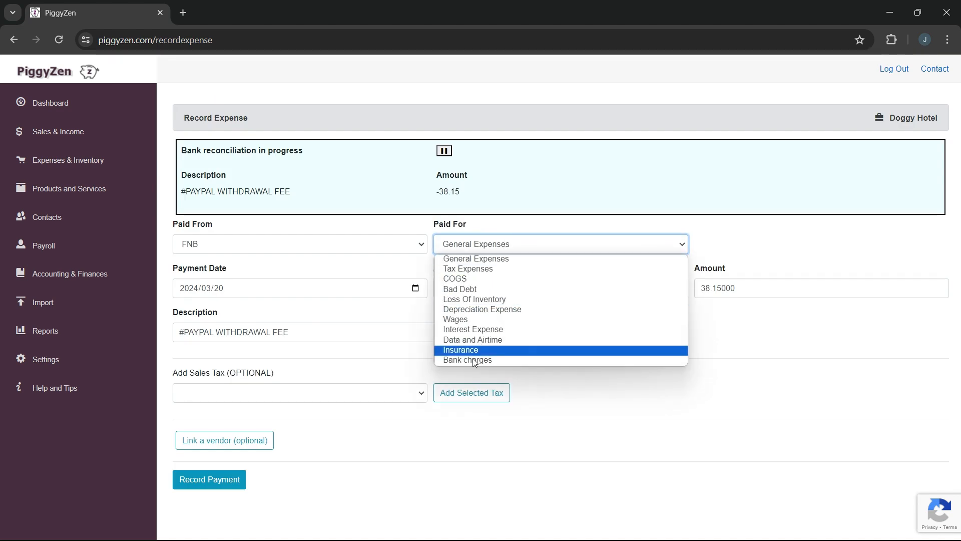
click(469, 360)
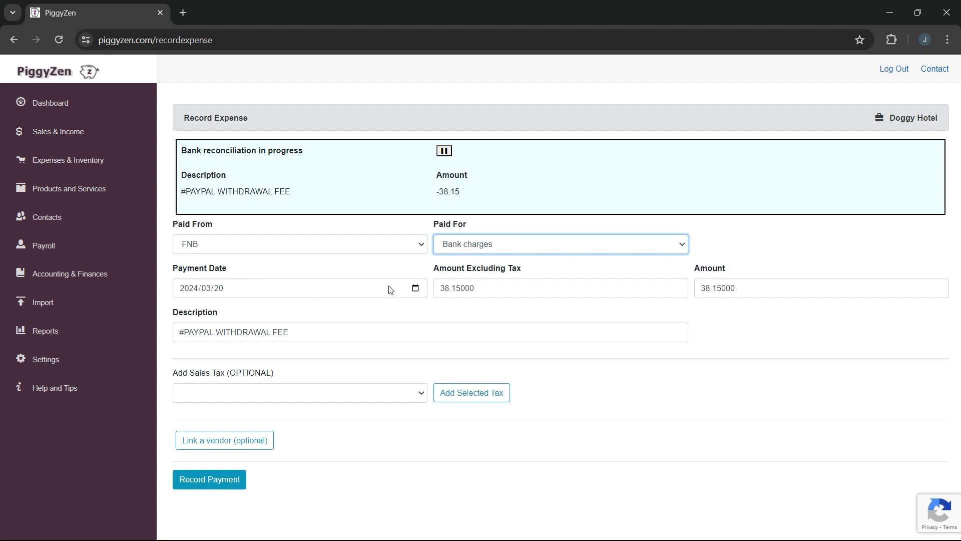
click(215, 479)
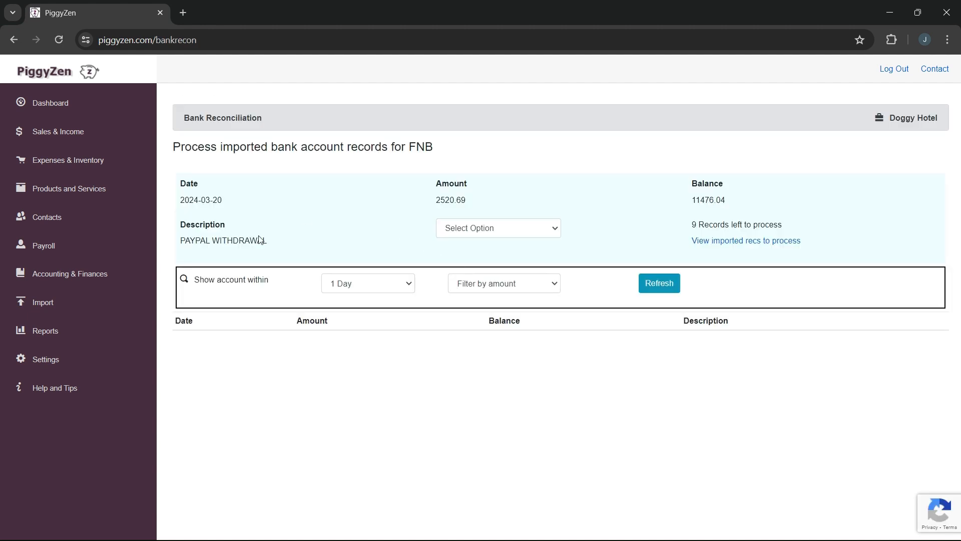
- Record the PAYPAL WITHDRAWAL entry as a transfer from the Paypal account to FNB
click(499, 235)
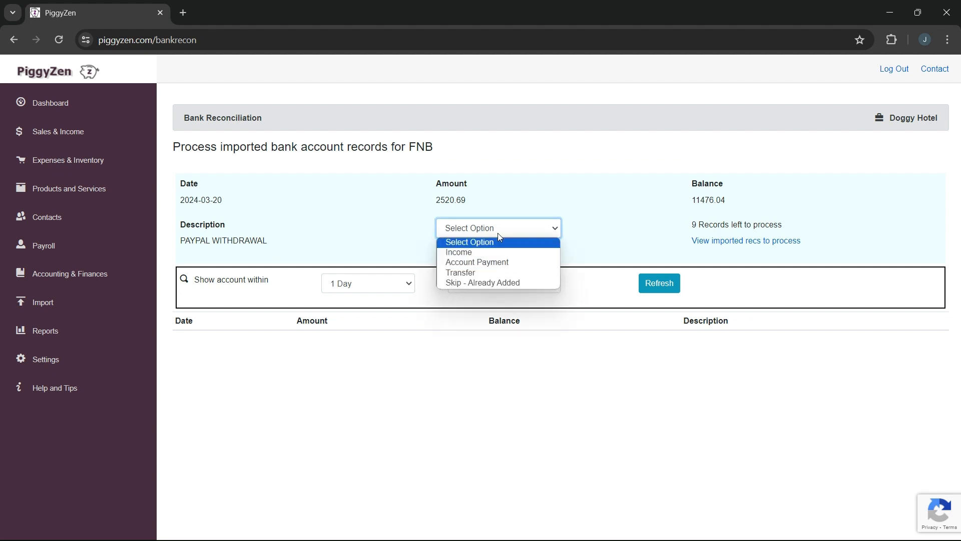
click(481, 272)
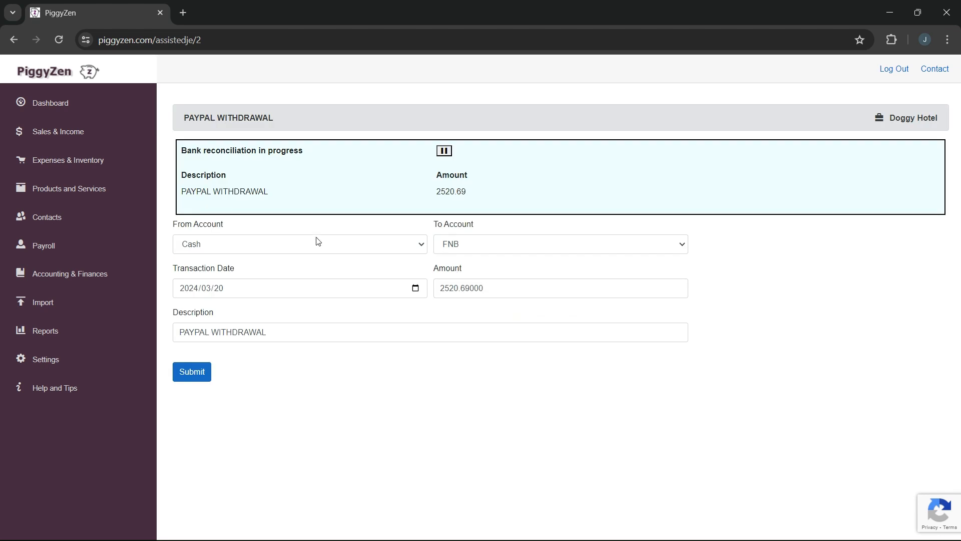
click(321, 247)
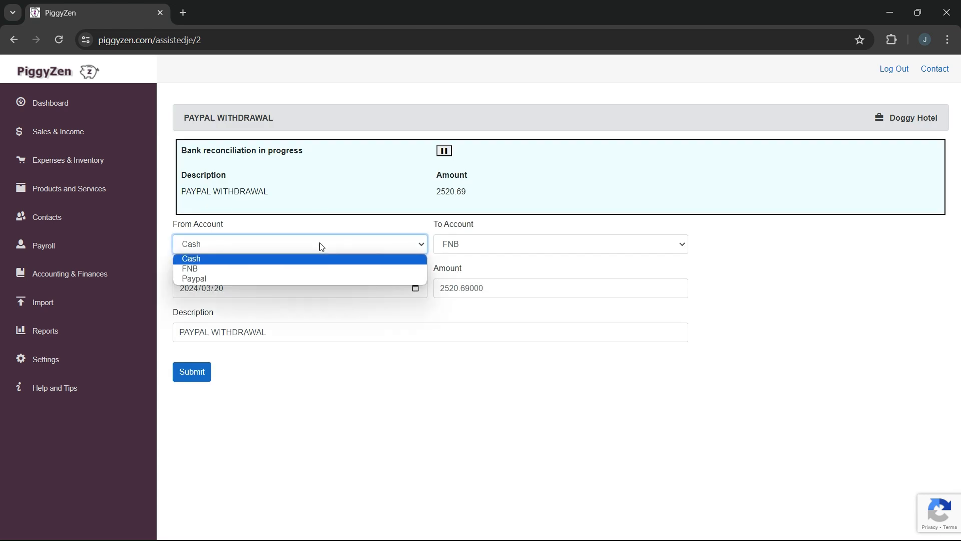
click(291, 279)
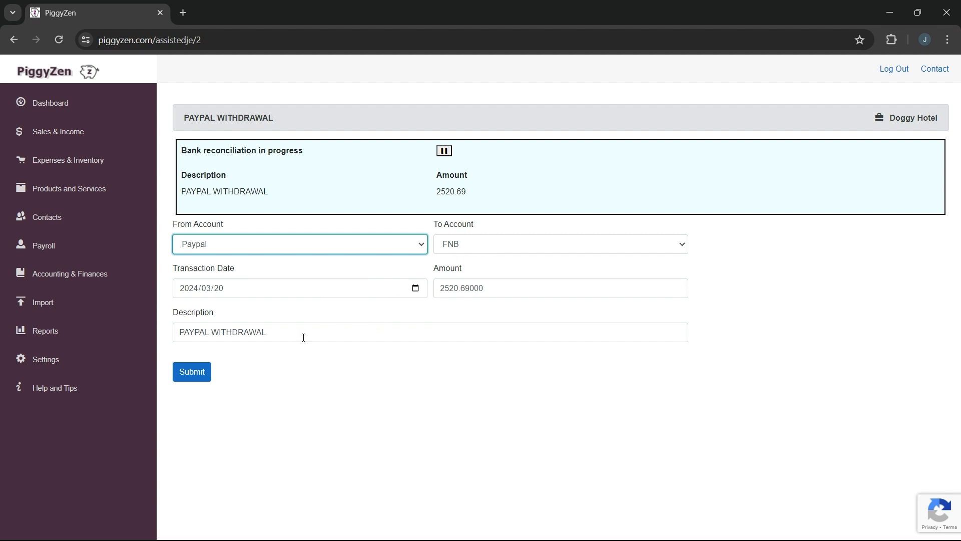
click(195, 377)
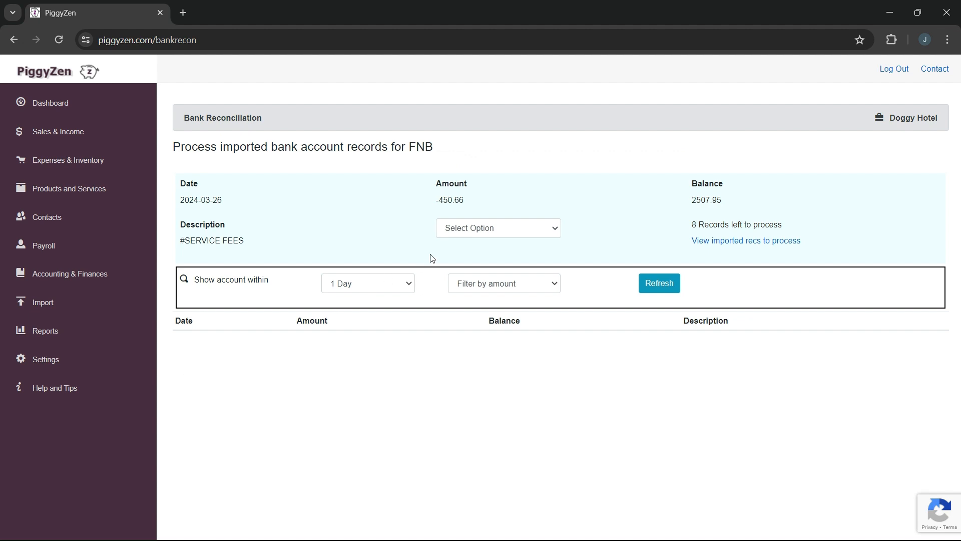
- Record the #SERVICE FEES entry as an expense from FNB paid for Bank charges
click(514, 228)
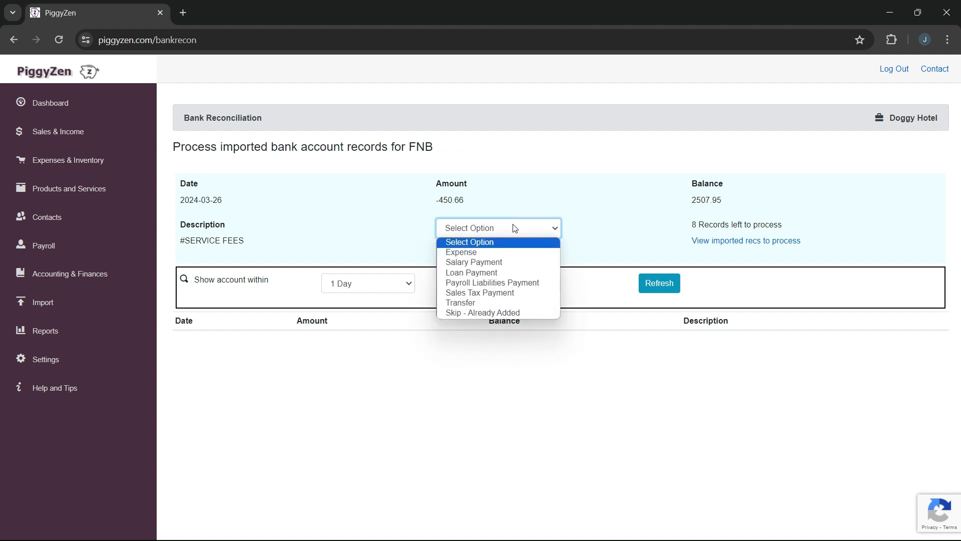
click(491, 252)
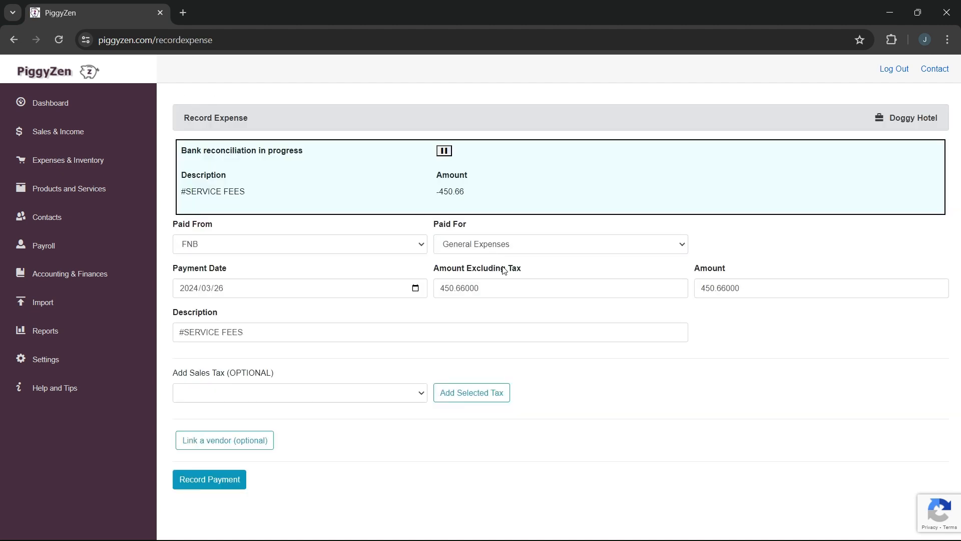
click(492, 245)
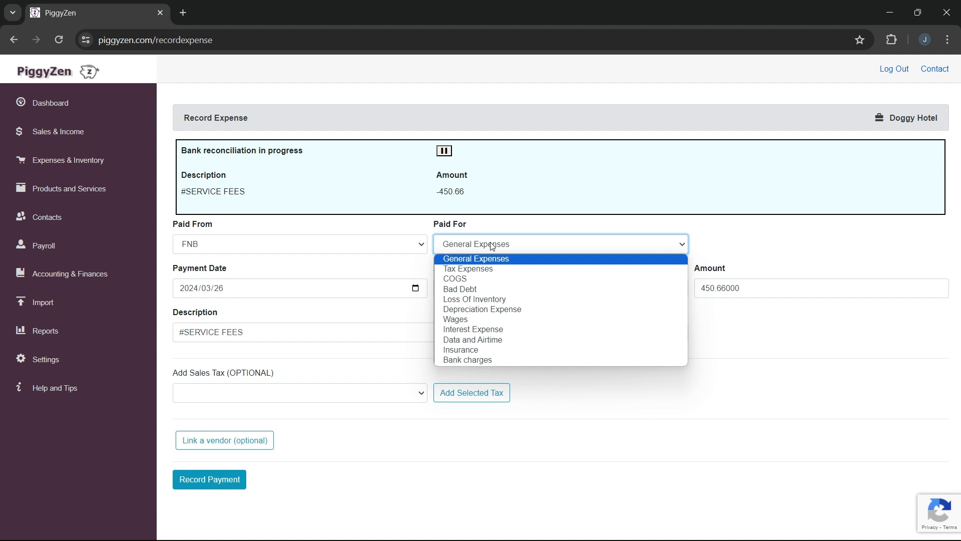
click(495, 360)
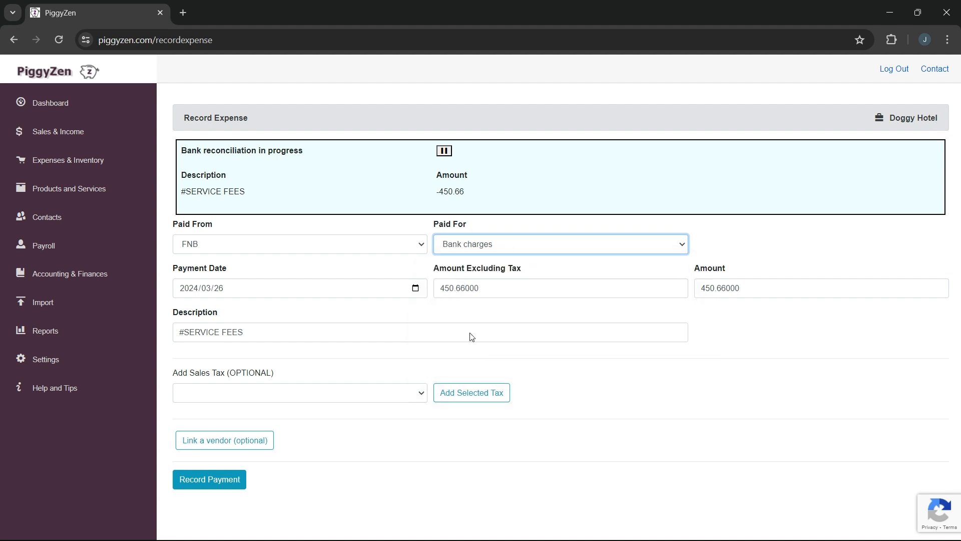
click(212, 487)
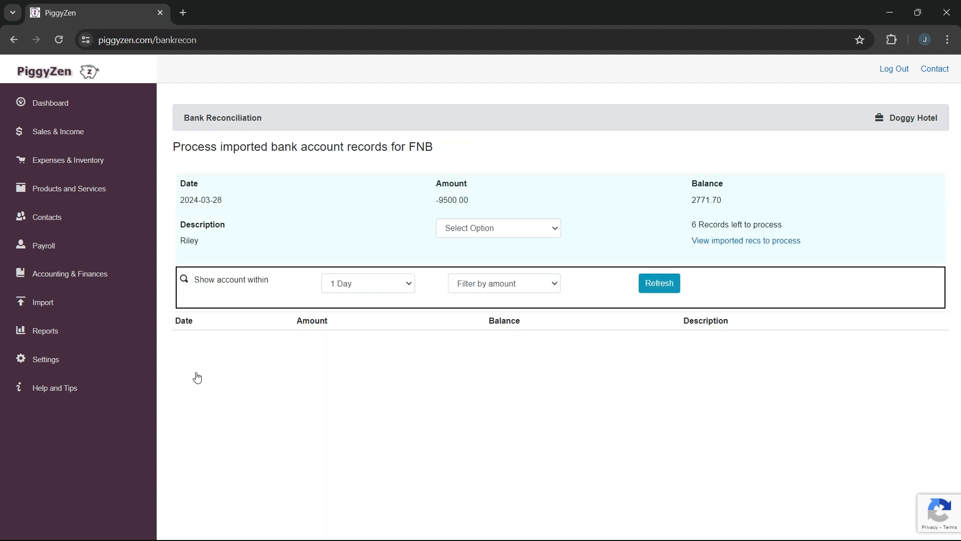
- Record the -9500.00 entry as a salary payment from FNB to the employee designated Supervisor
click(511, 228)
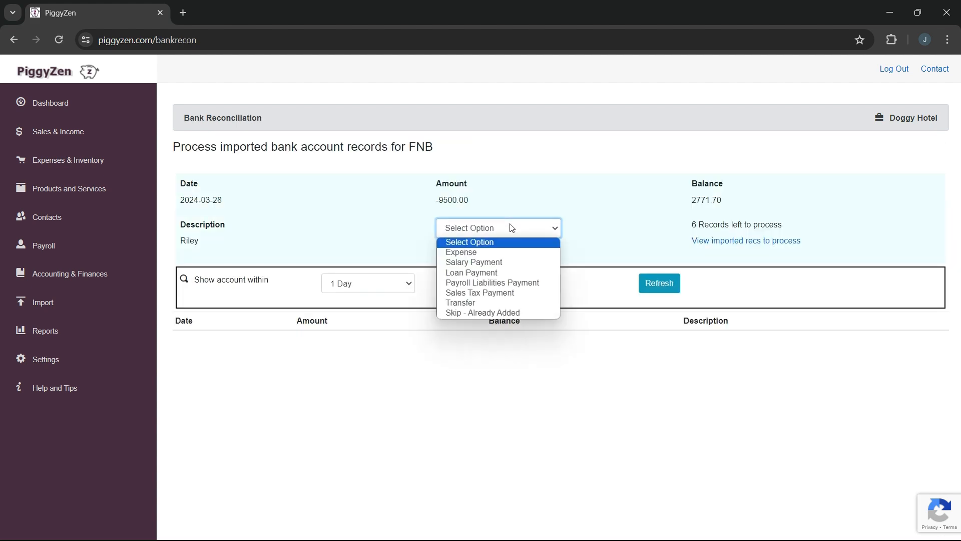
click(491, 267)
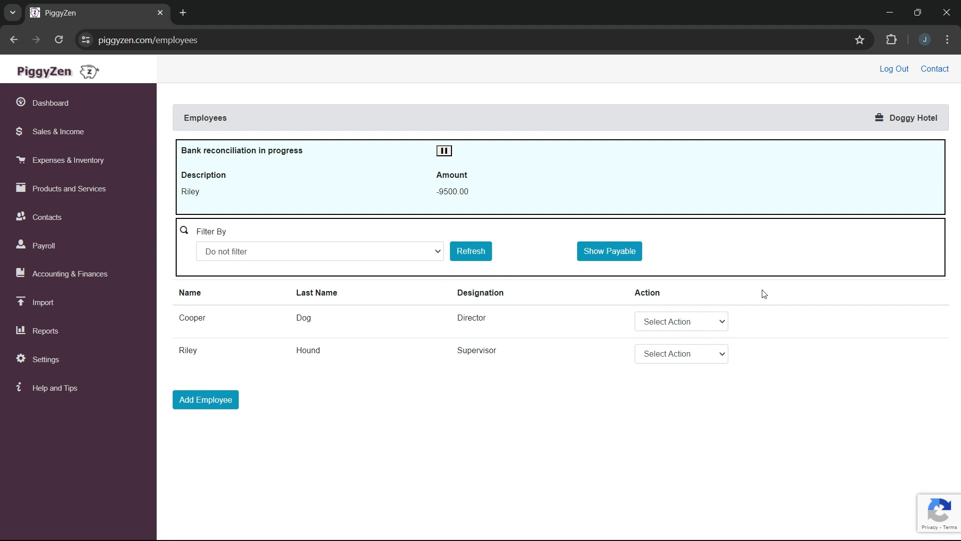
click(717, 353)
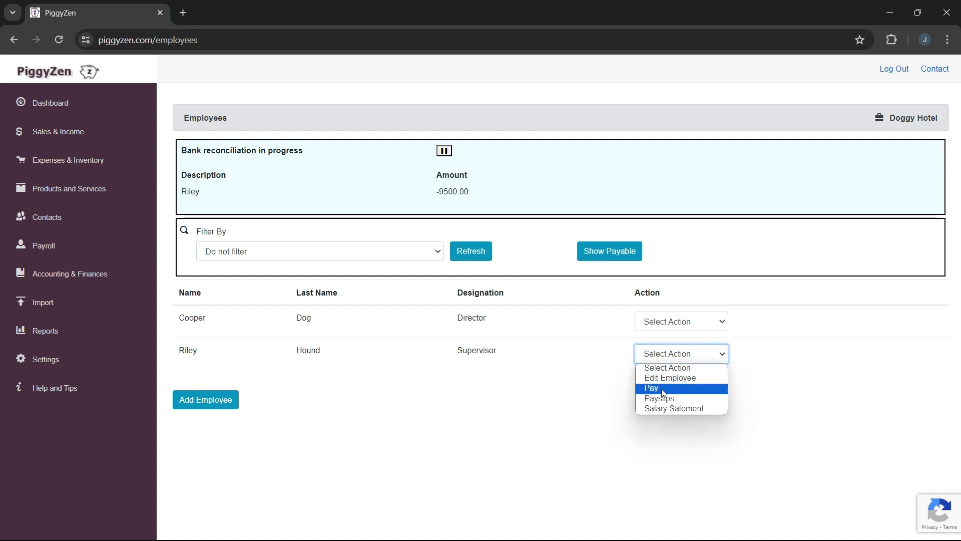
click(661, 389)
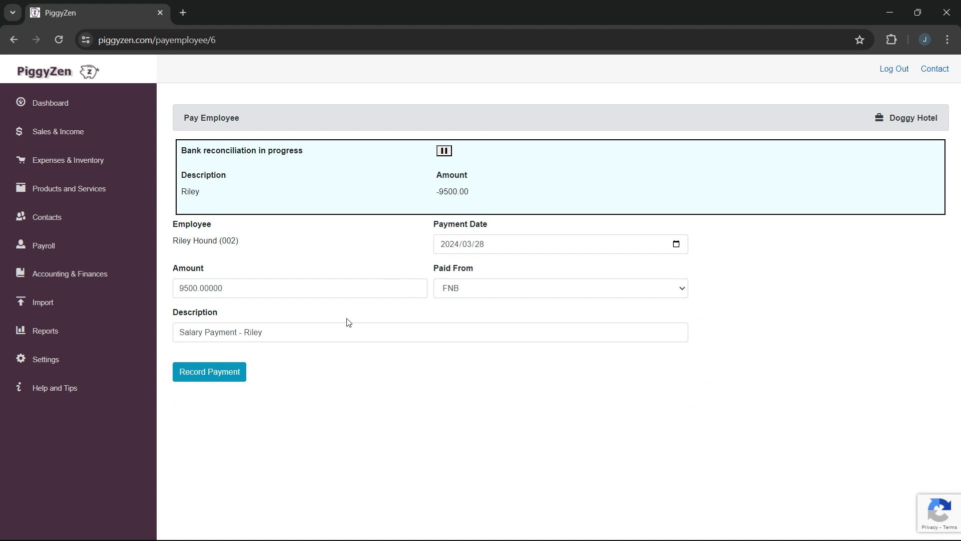
click(222, 375)
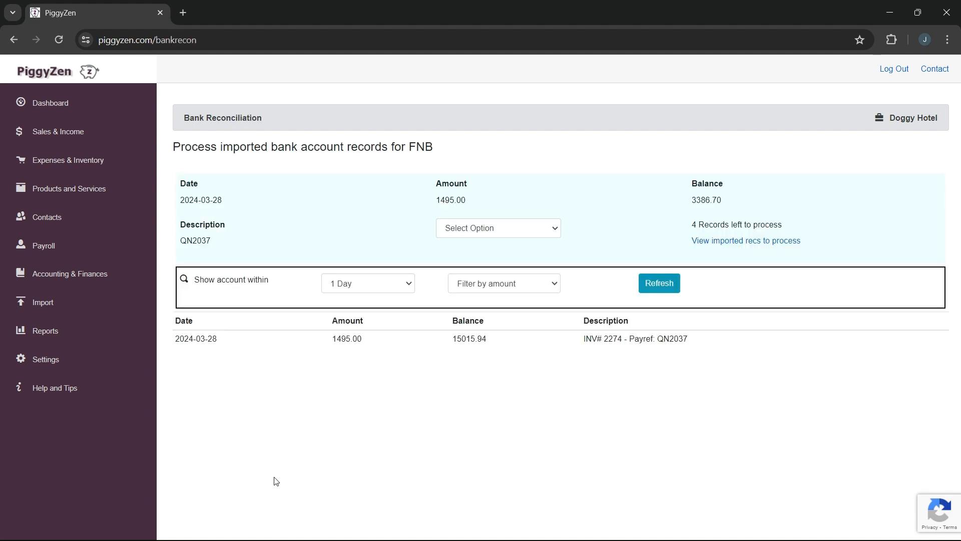
- Compare the QN2037 reference with the matching account record and skip the imported entry as already added
double_click(202, 244)
double_click(670, 340)
click(497, 228)
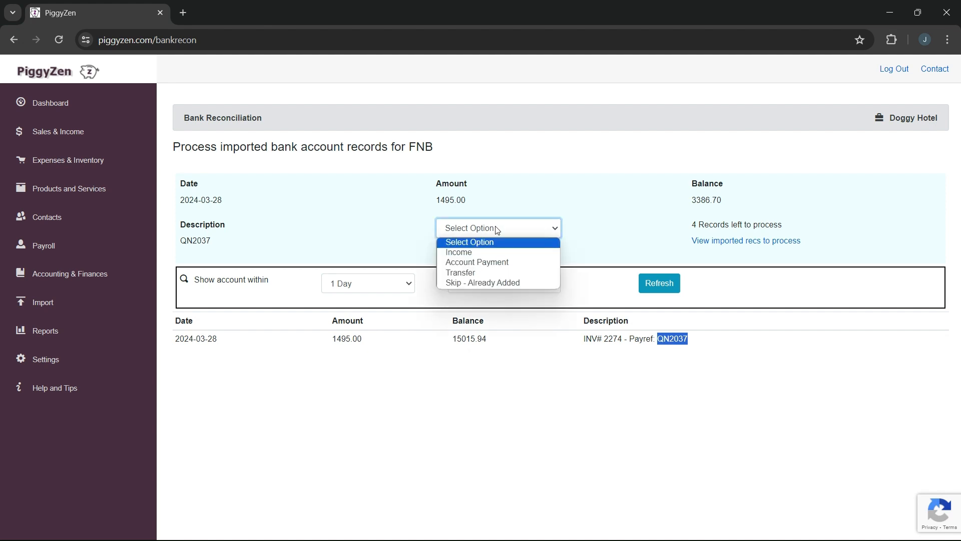
click(487, 283)
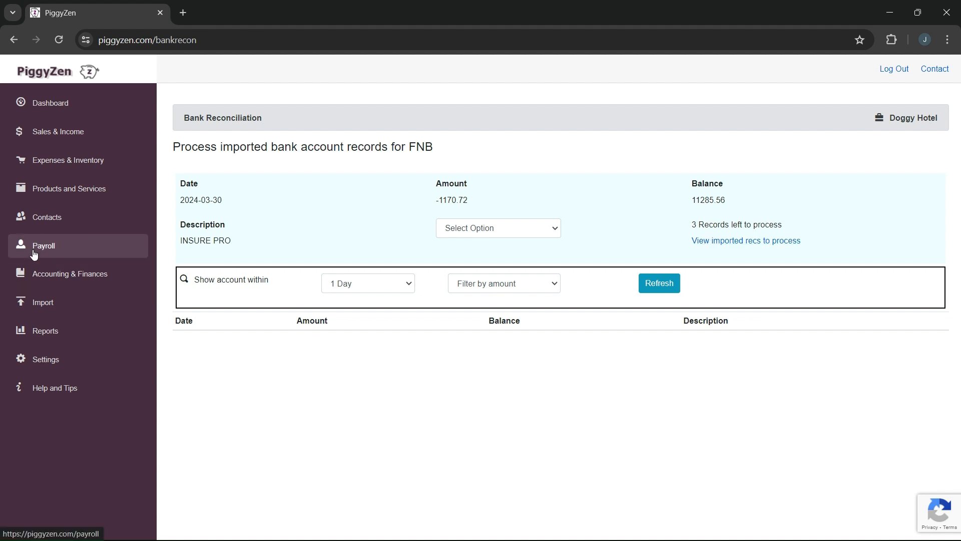
- Open the form for recording income and pause the bank reconciliation in progress there
click(66, 133)
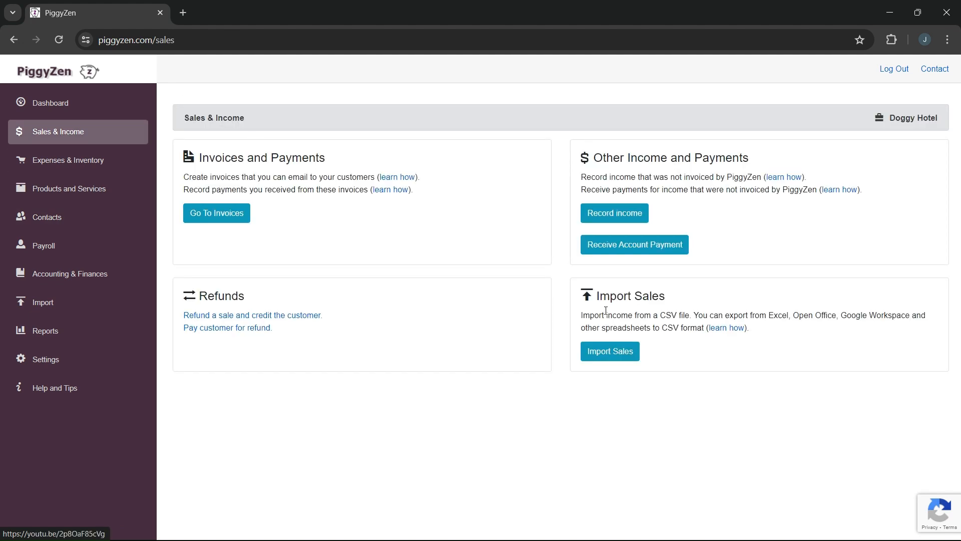
click(619, 212)
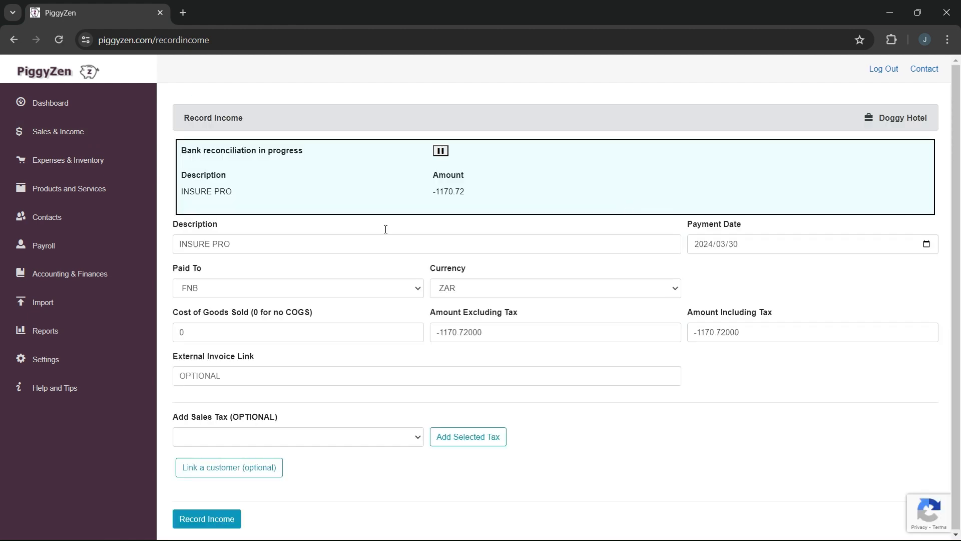
click(440, 152)
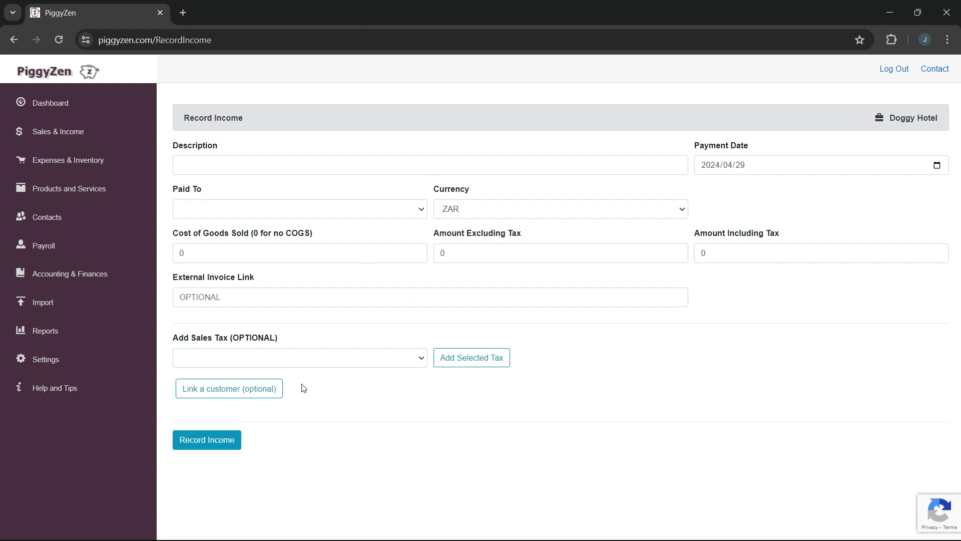
- Resume the bank reconciliation by processing the imported records for the FNB account
click(59, 279)
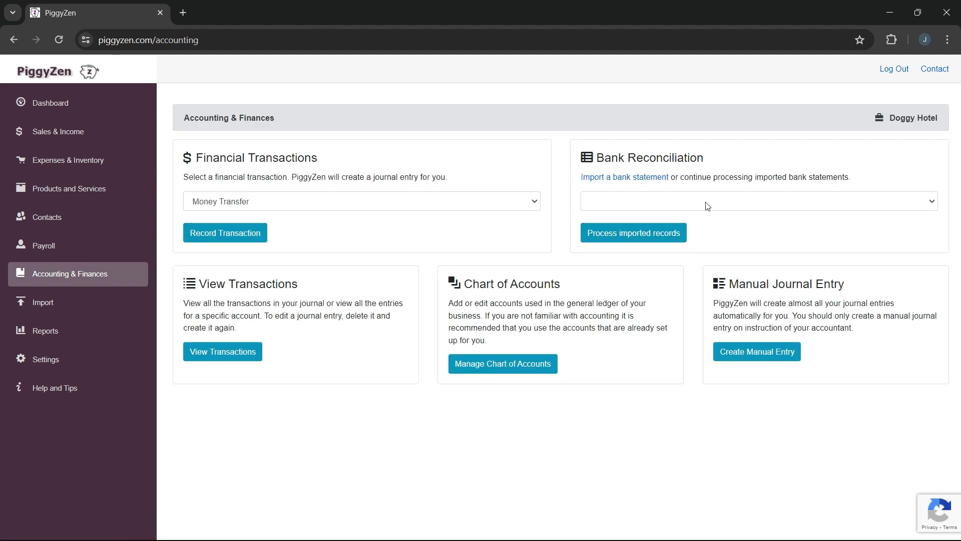
click(707, 206)
click(692, 226)
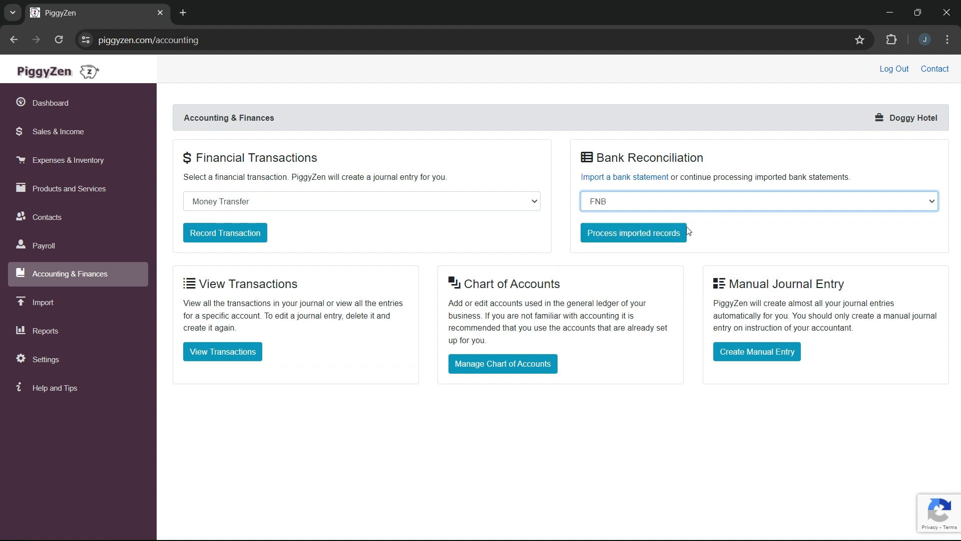
click(667, 233)
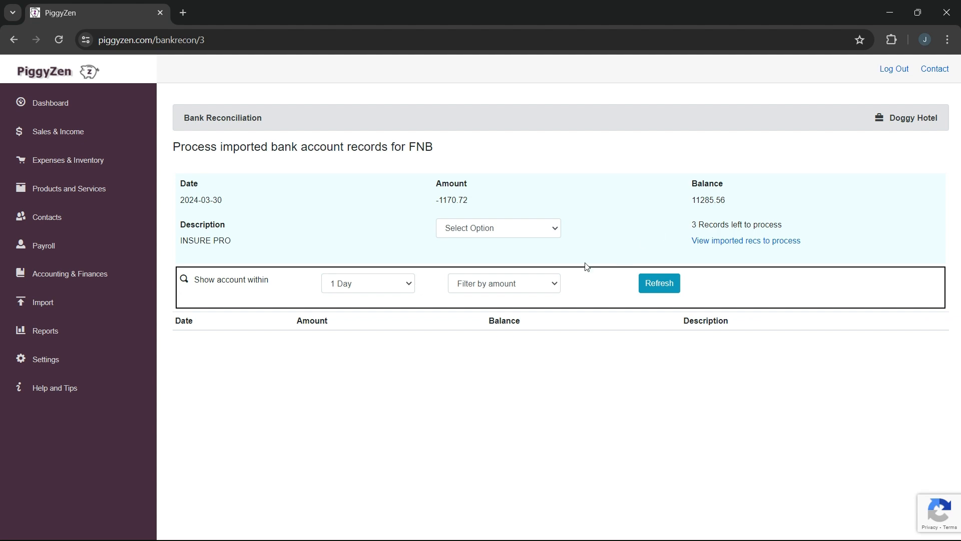
- Open the Account Statement report and choose the Assets category and the FNB account
click(61, 339)
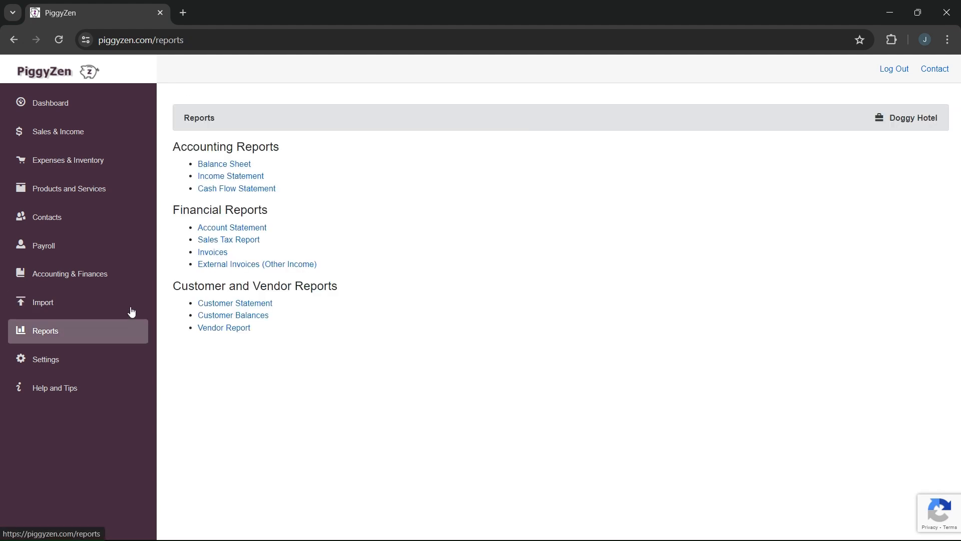
click(246, 230)
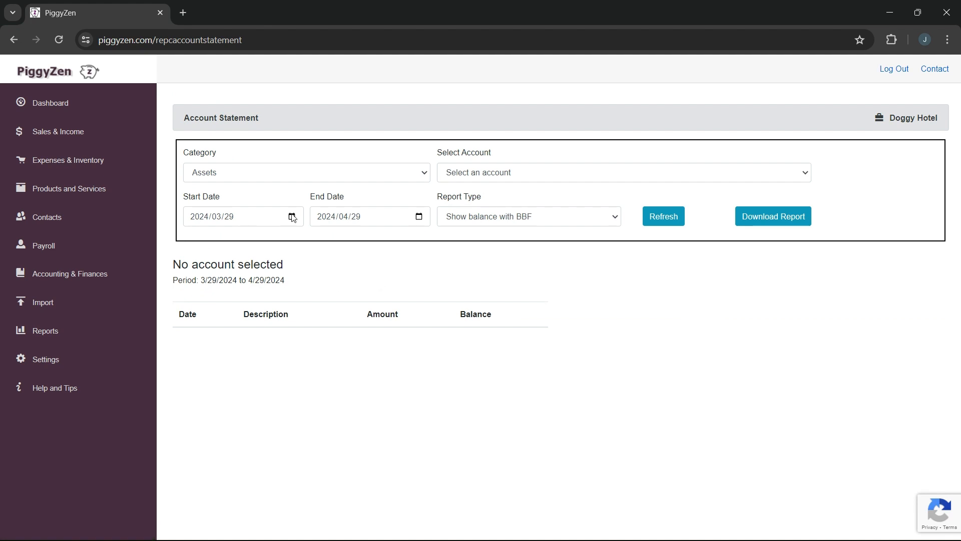
click(402, 173)
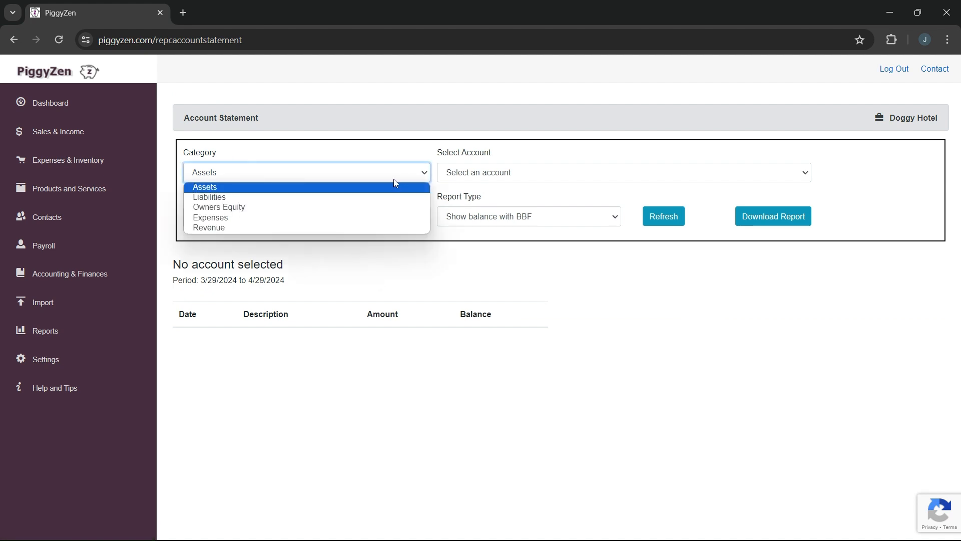
click(393, 186)
click(478, 176)
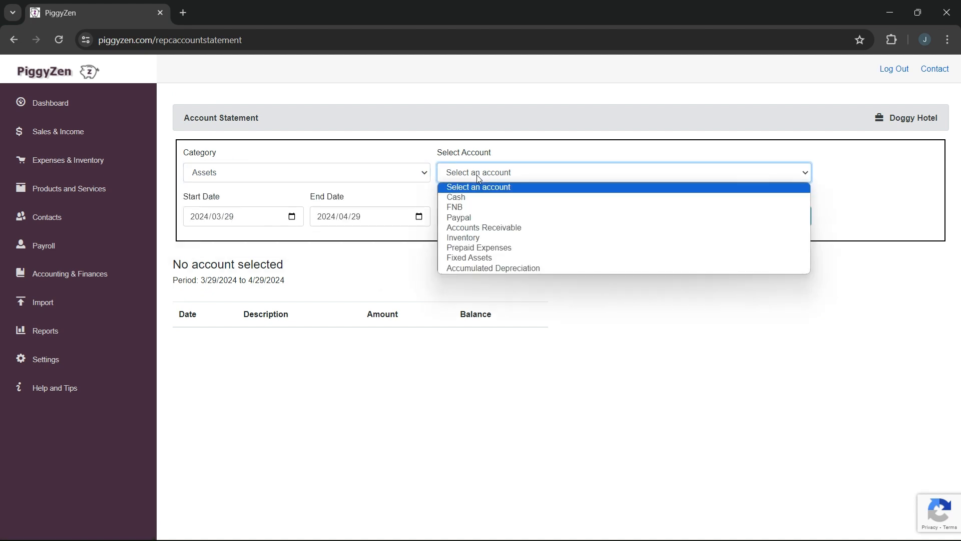
click(470, 207)
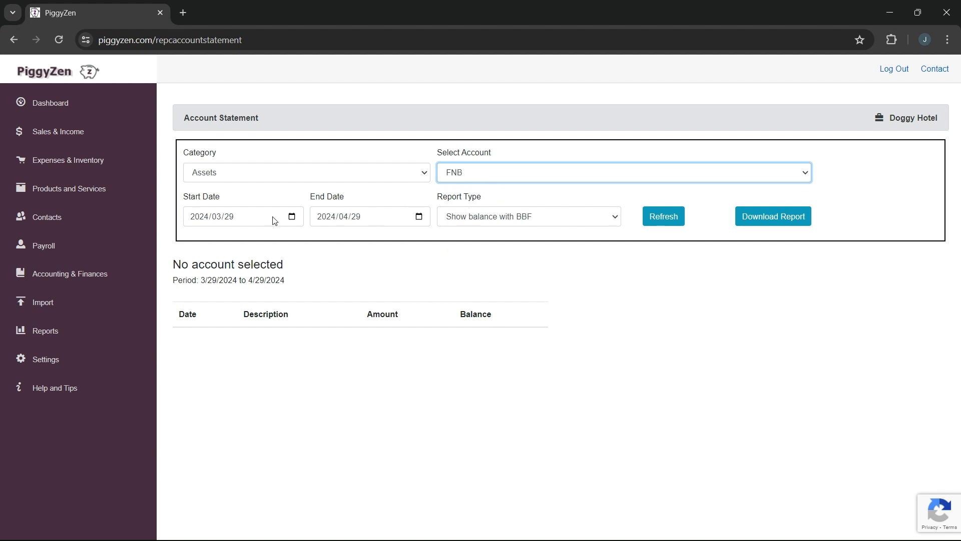